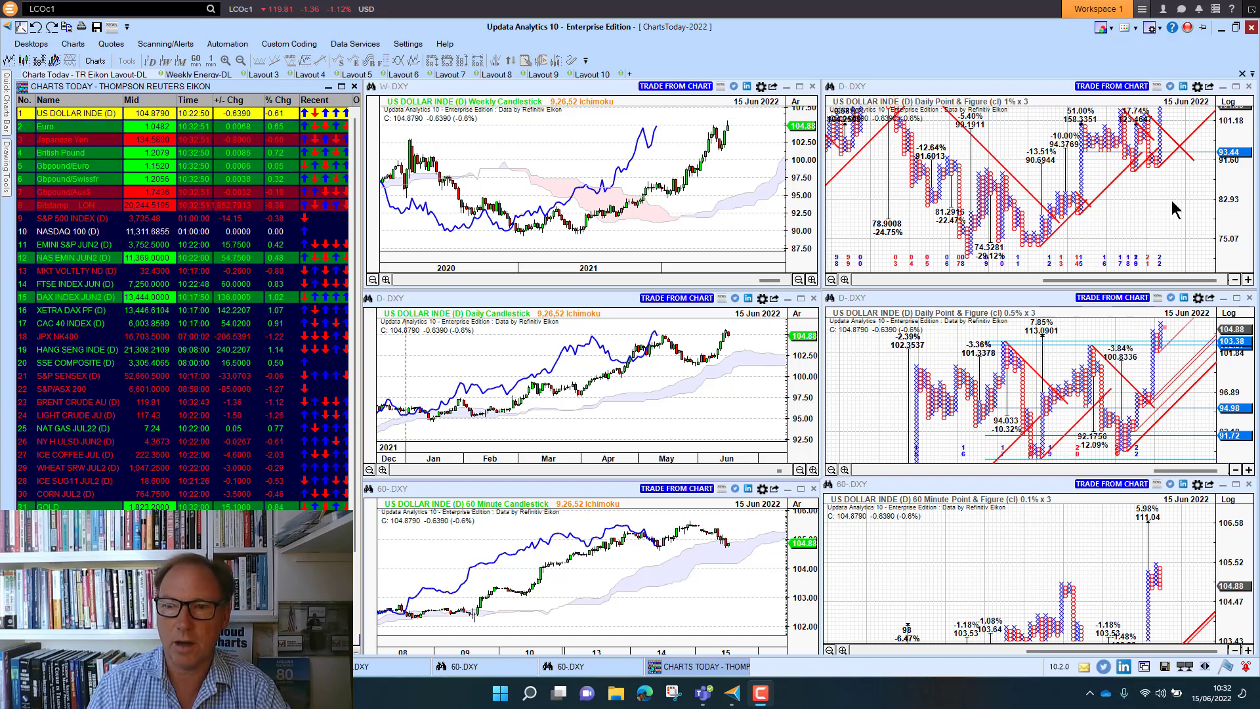
Shift the US Dollar Index 1% point and figure chart to more of its price range, and show the Weekly Energy-DL layout
scroll(1173, 209, "down", 1)
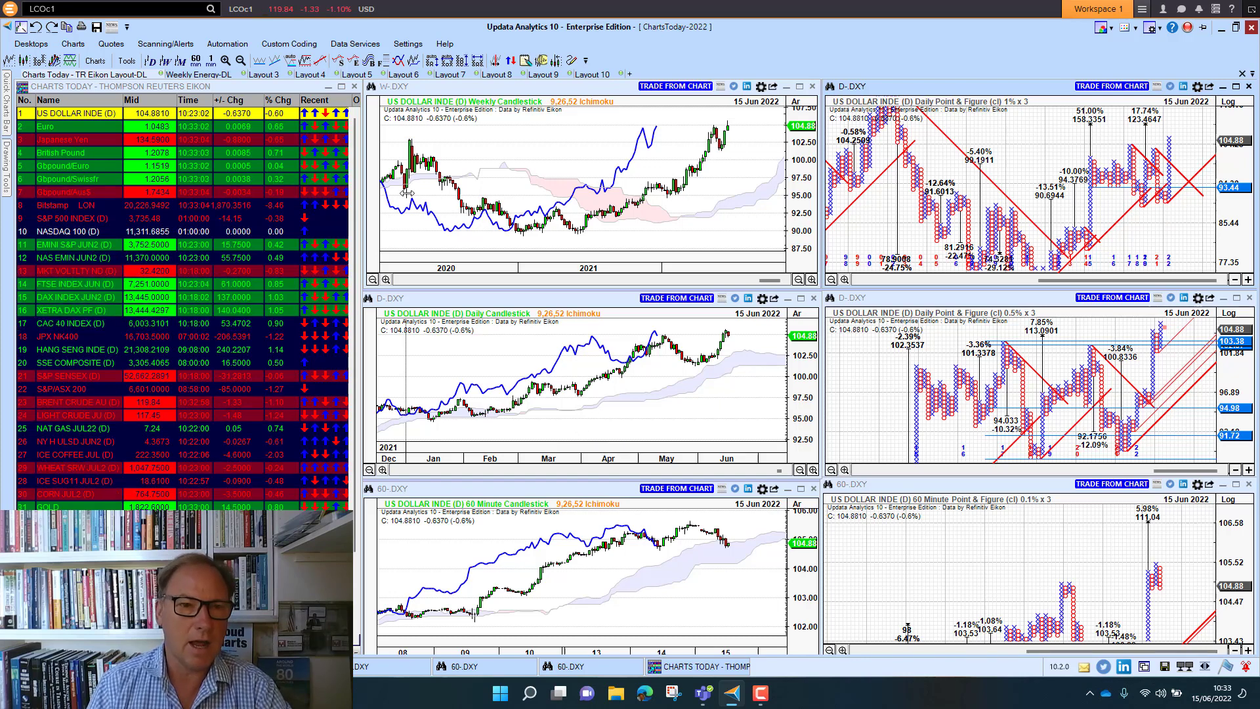
left_click(195, 75)
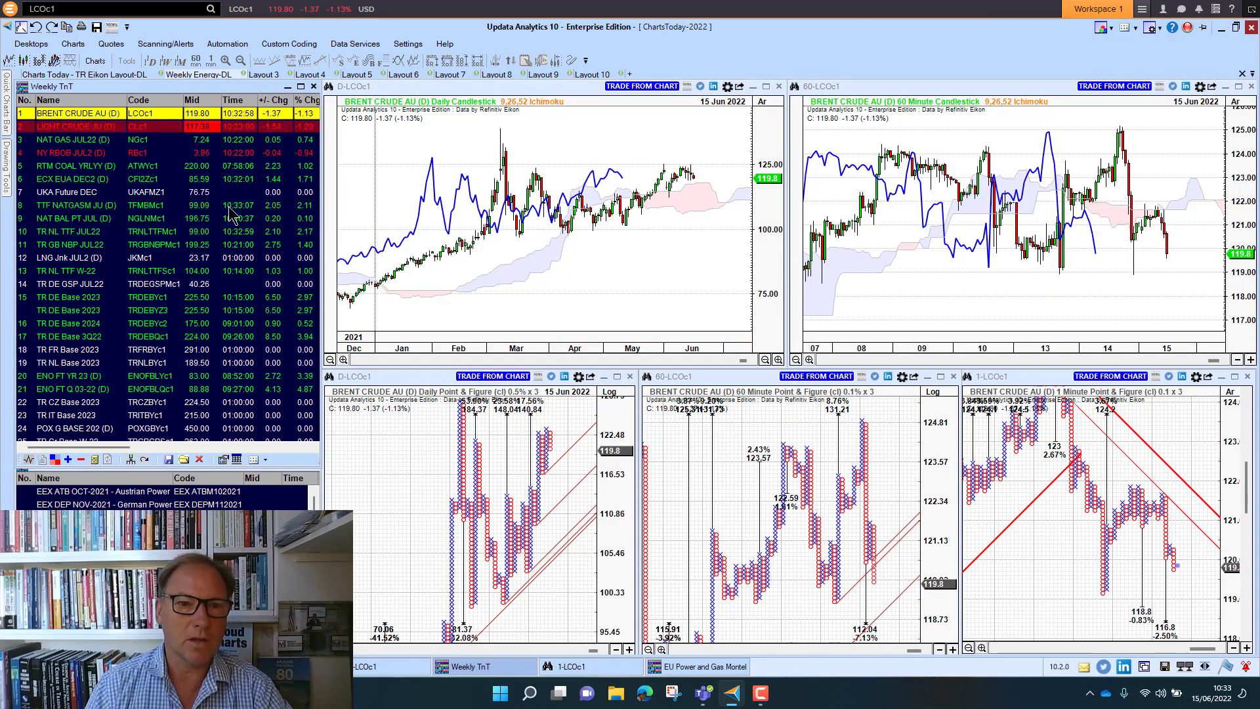
Preview the newest Brent Crude very short term down target alert from My Updata Alerts in Layout 3
left_click(270, 75)
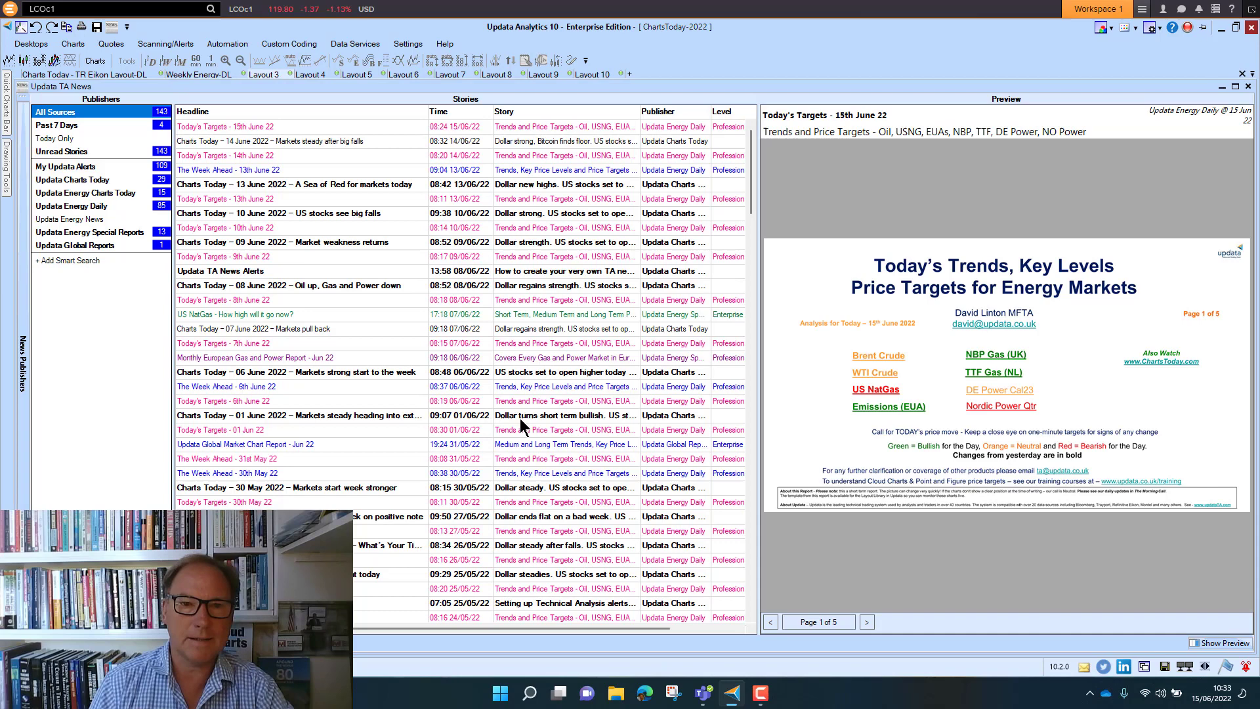
left_click(66, 167)
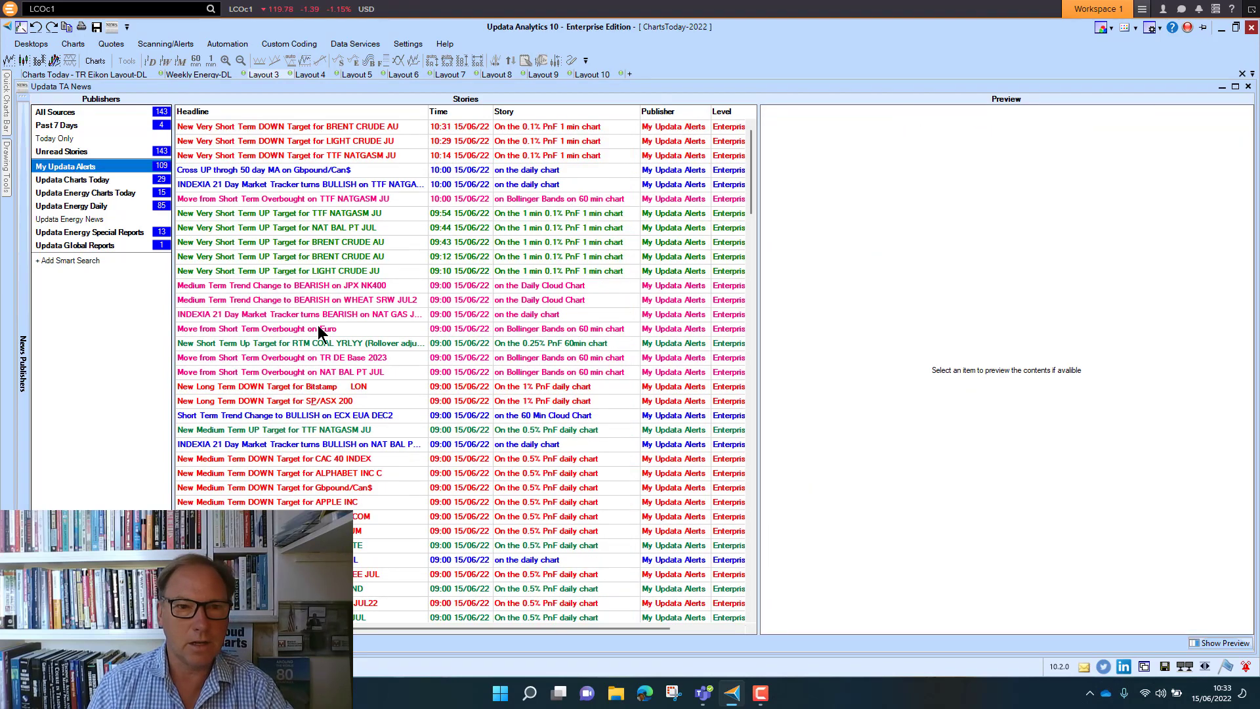
left_click(289, 127)
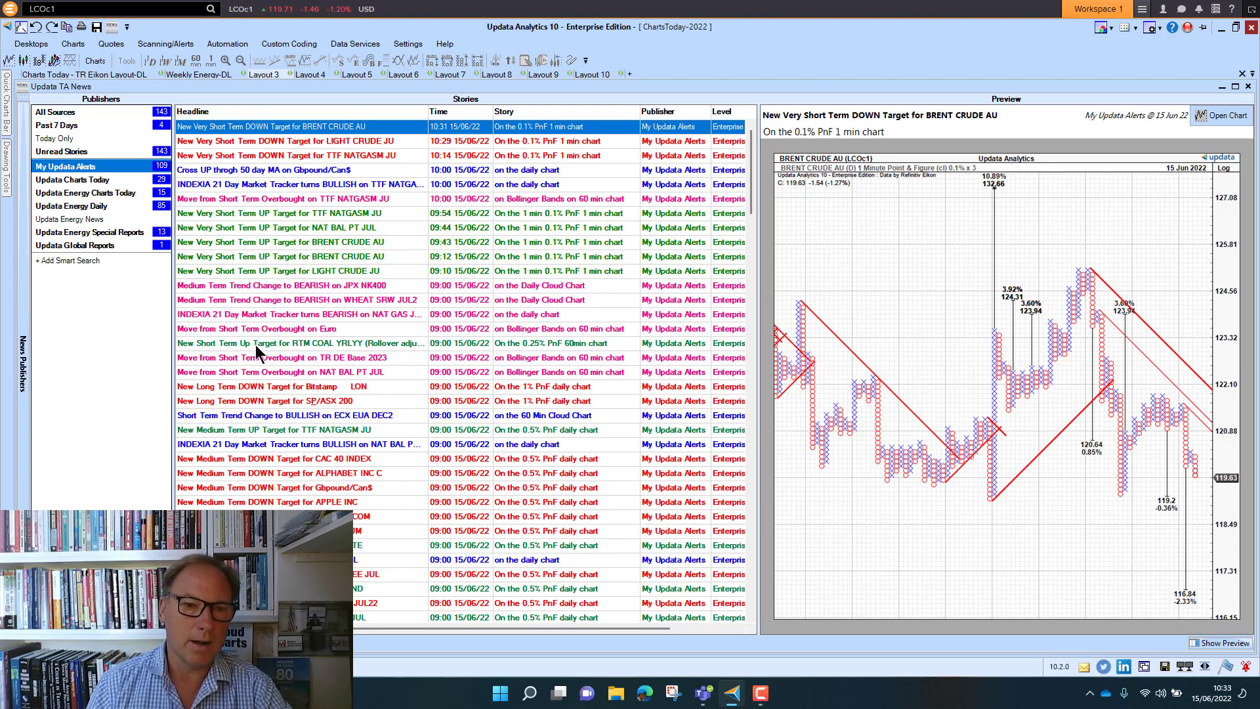
Return to the Charts Today layout and review the charts for the Euro, Japanese Yen, British Pound and Gbpound/Euro
left_click(101, 75)
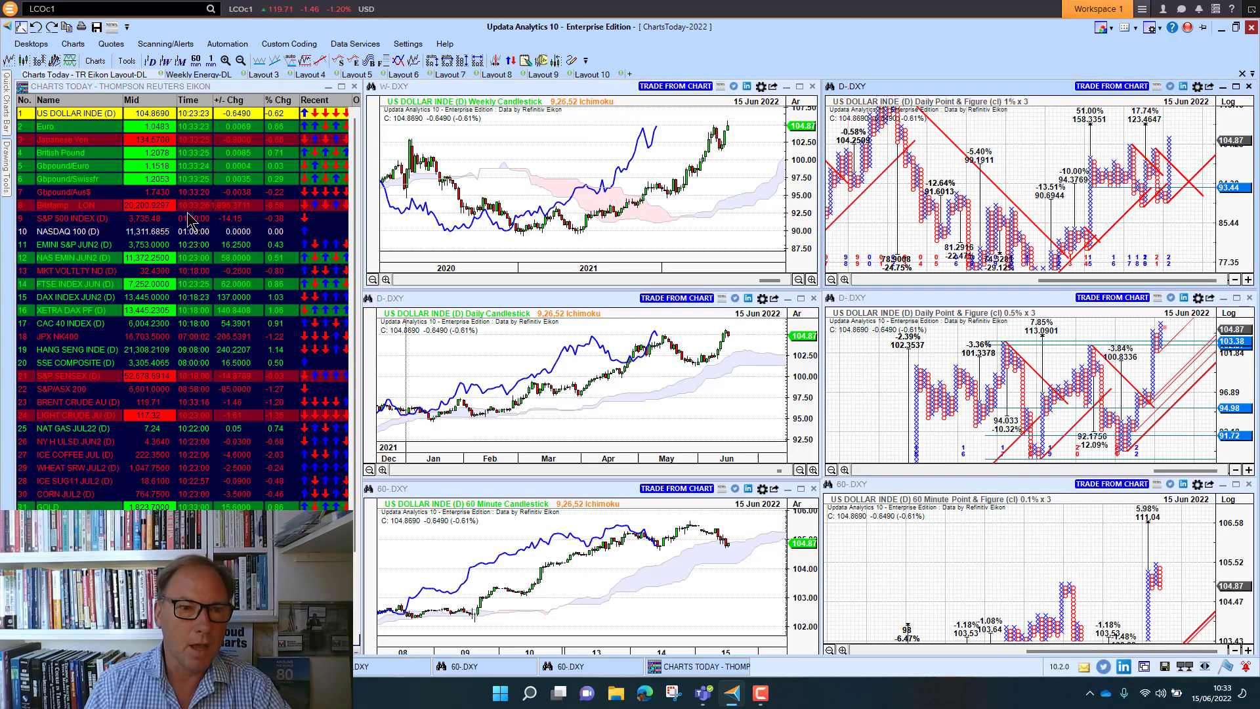
left_click(73, 124)
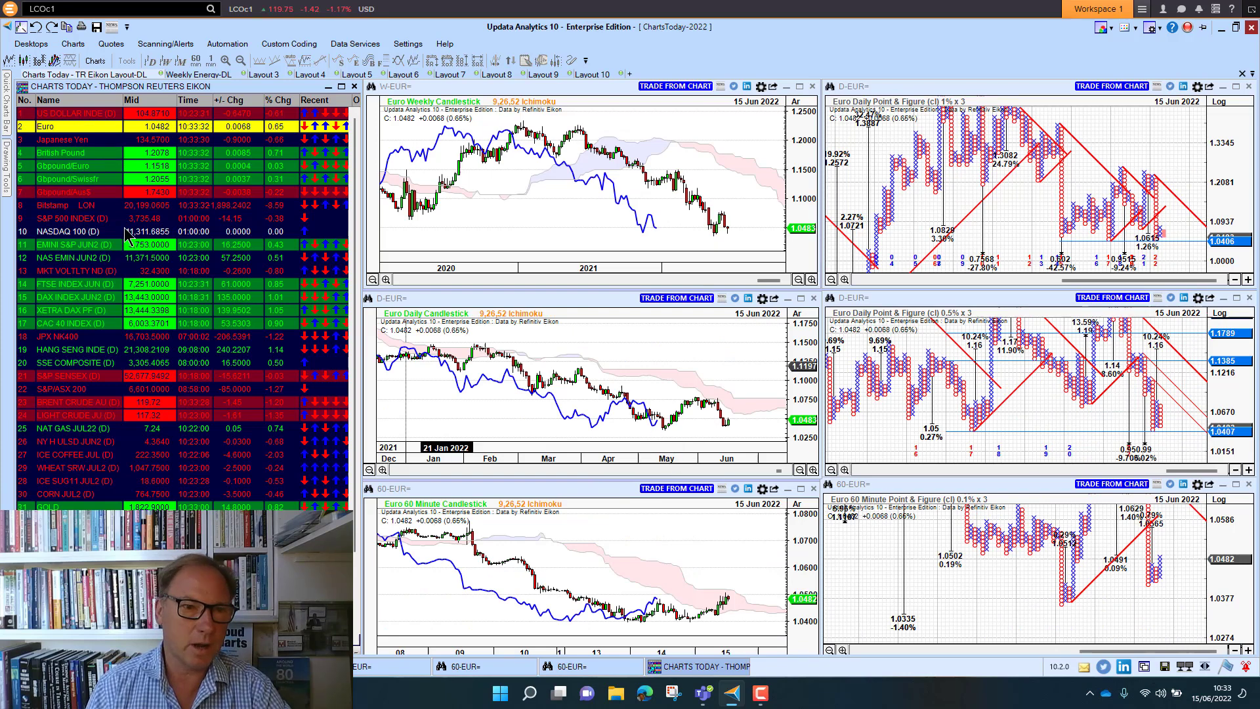
left_click(58, 140)
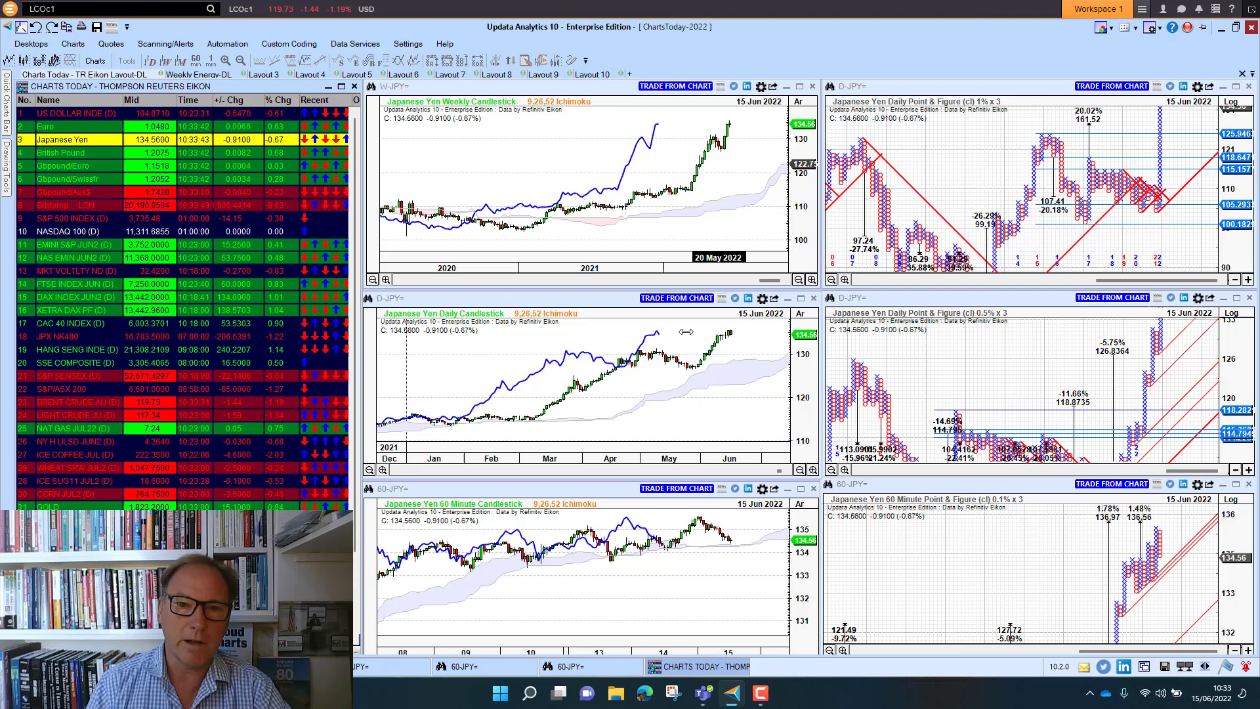
left_click(74, 153)
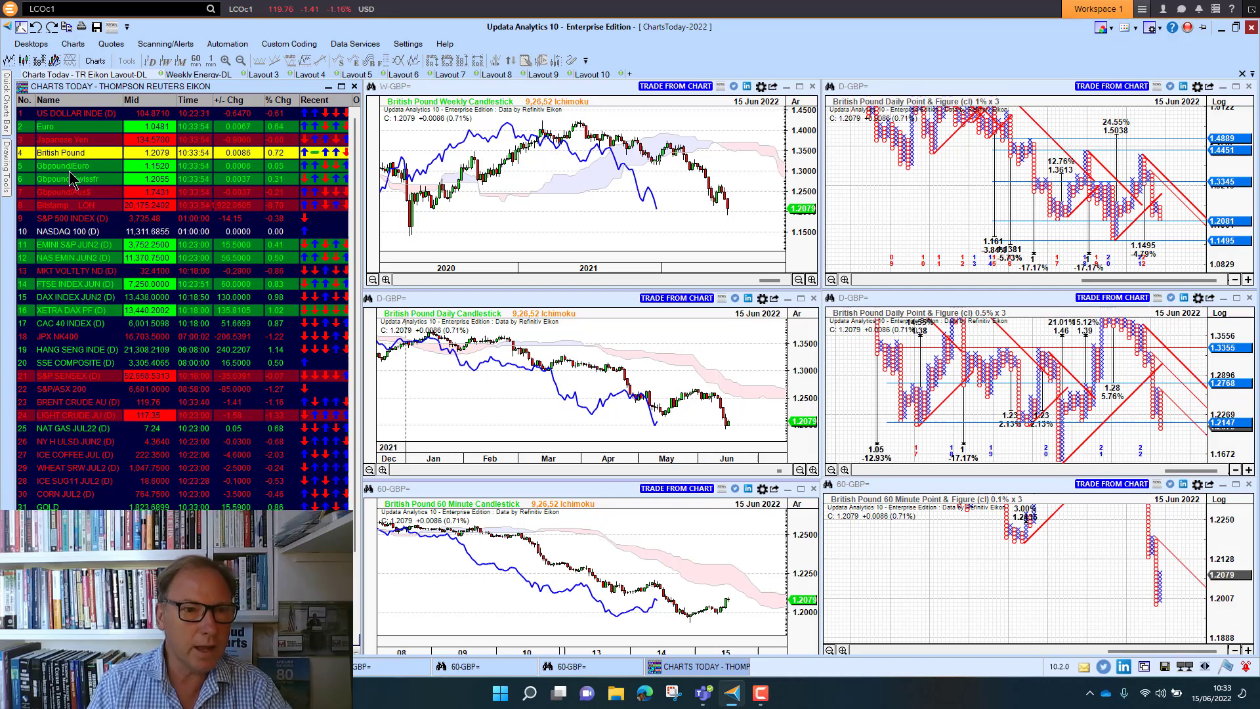
left_click(68, 165)
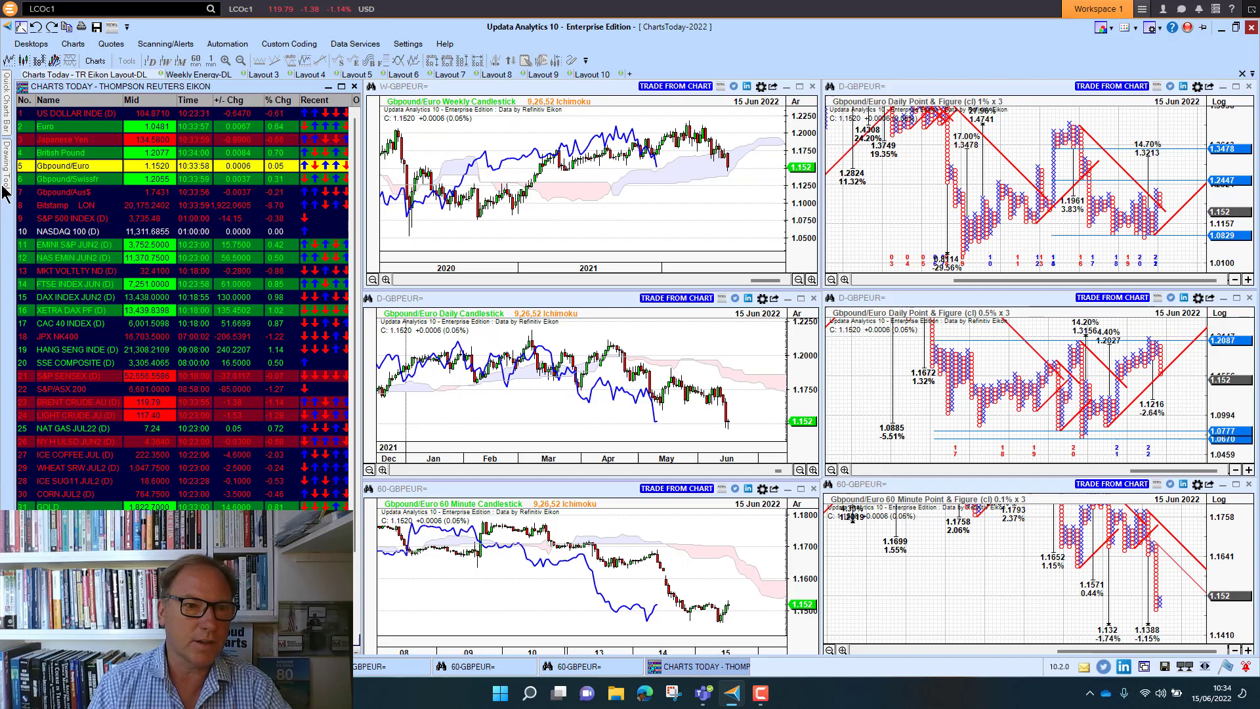
Step down the watchlist from Gbpound/Euro to the Bitstamp bitcoin charts
key("Down")
key("Down")
key("Down")
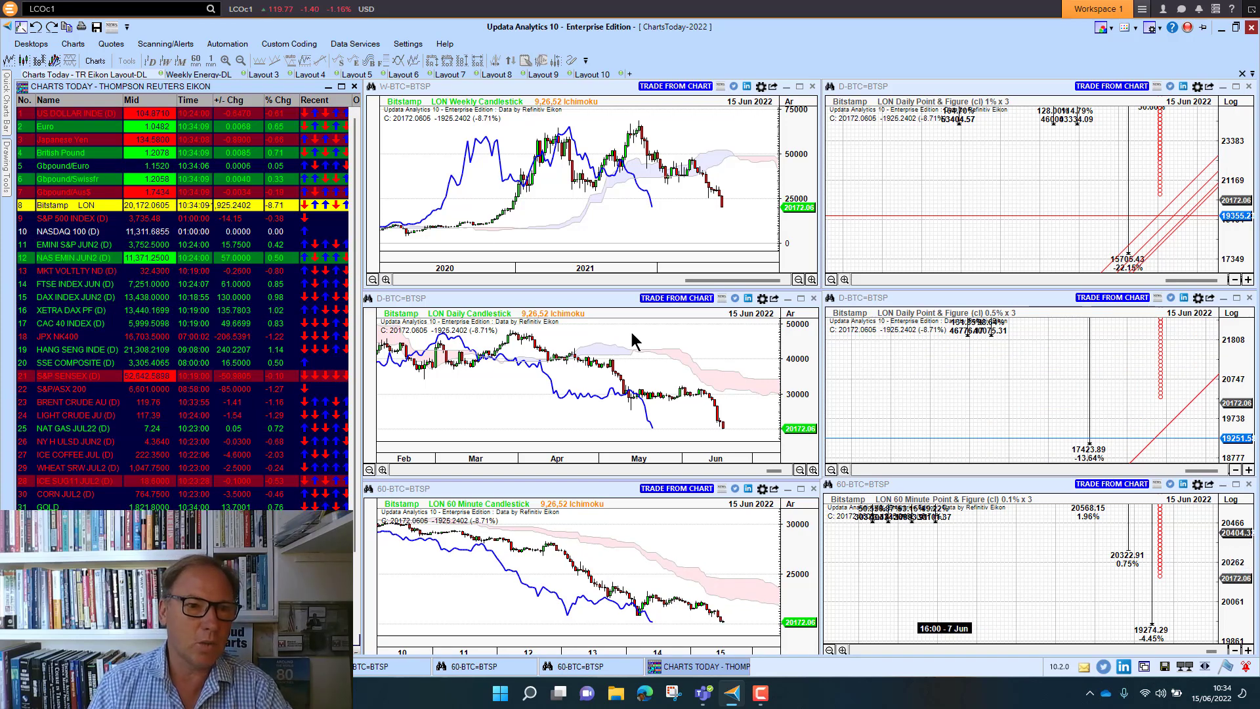
Review the US equity charts for the S&P 500 Index, the June Emini S&P future and the market volatility index
left_click(110, 221)
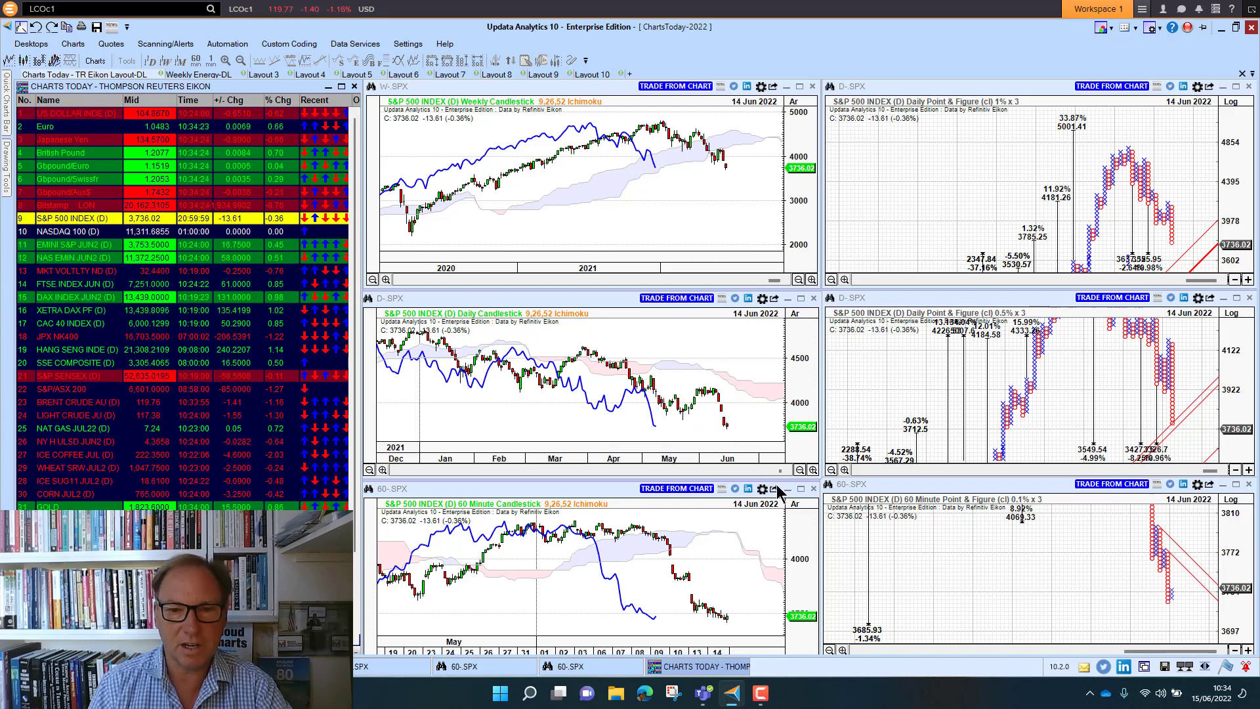
left_click(84, 246)
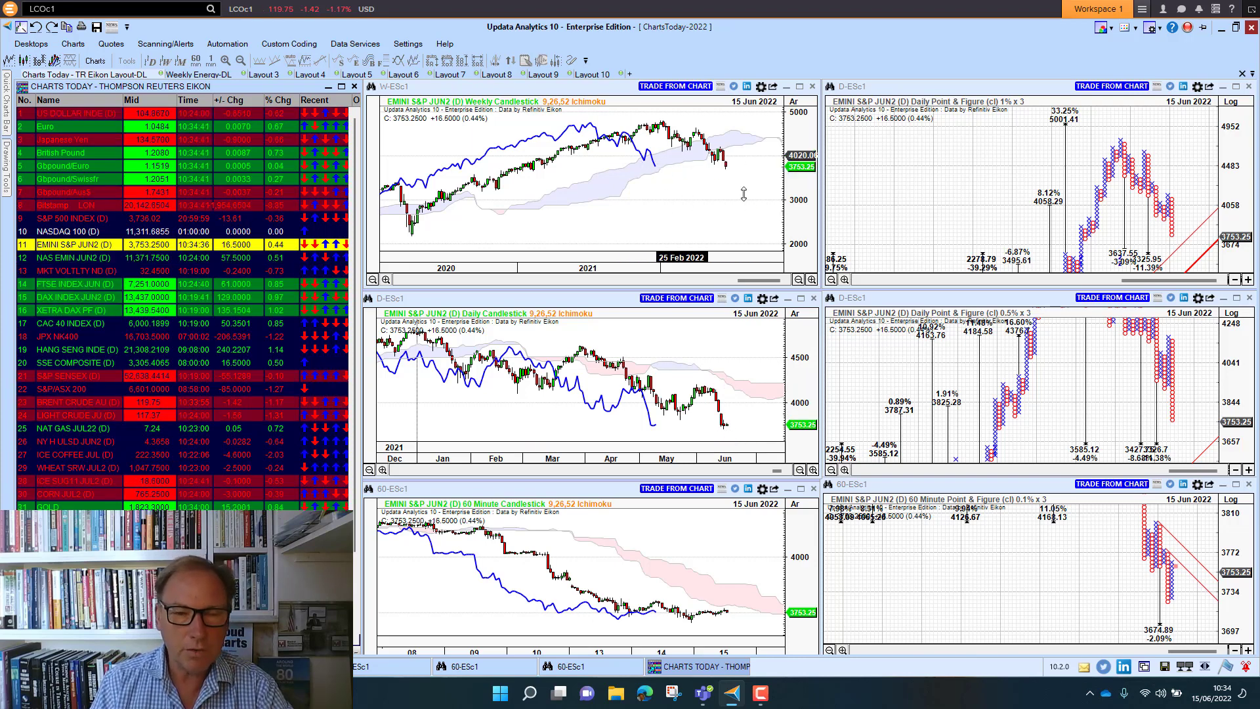
left_click(124, 270)
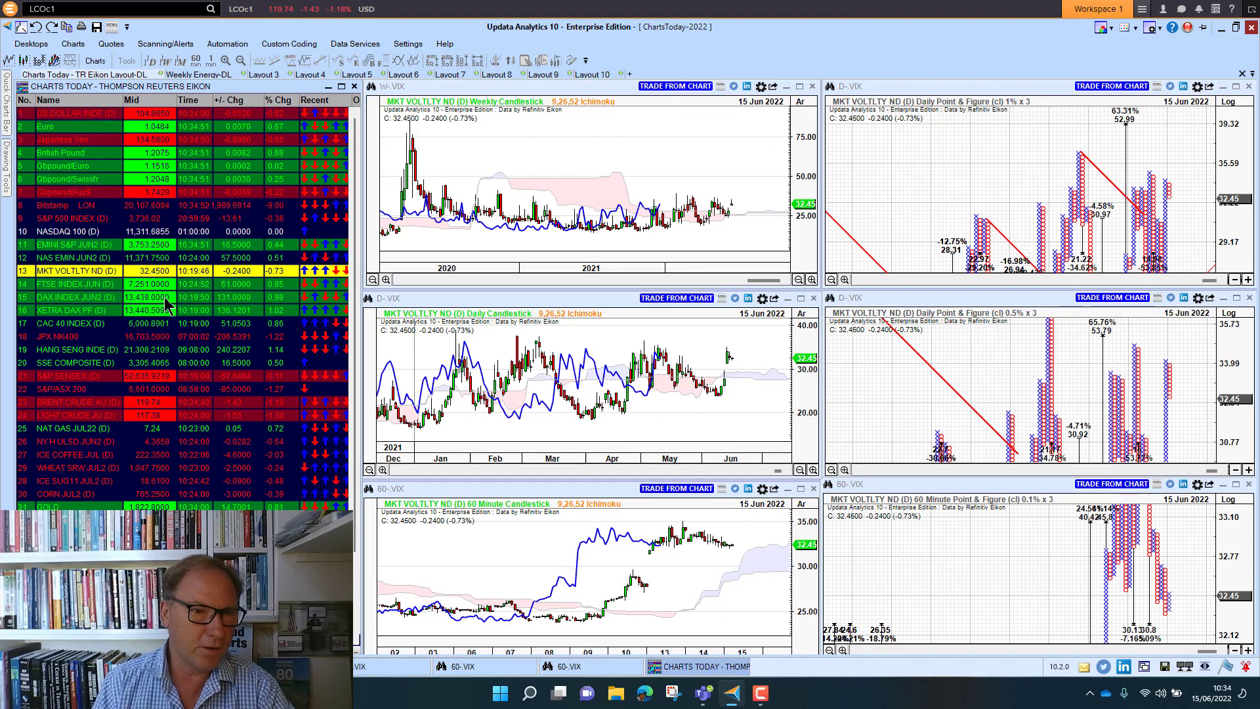
Review the European equity charts for the FTSE June future and the XETRA DAX
left_click(52, 283)
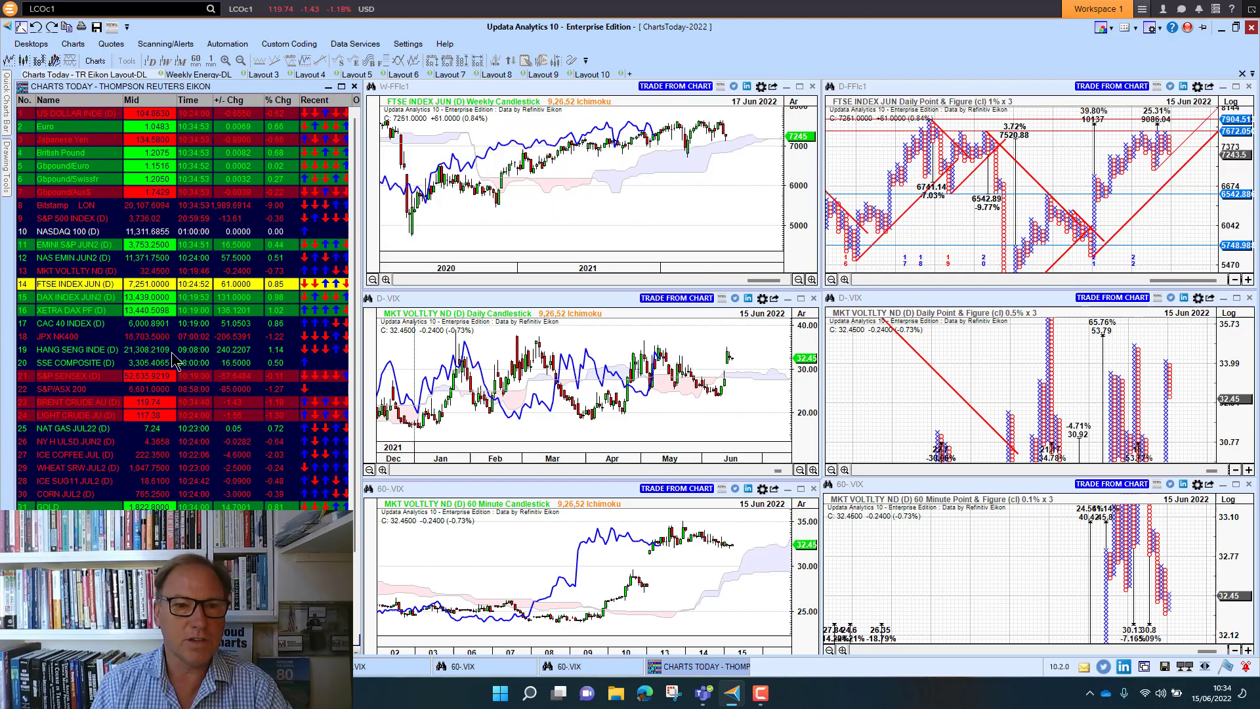
left_click(92, 313)
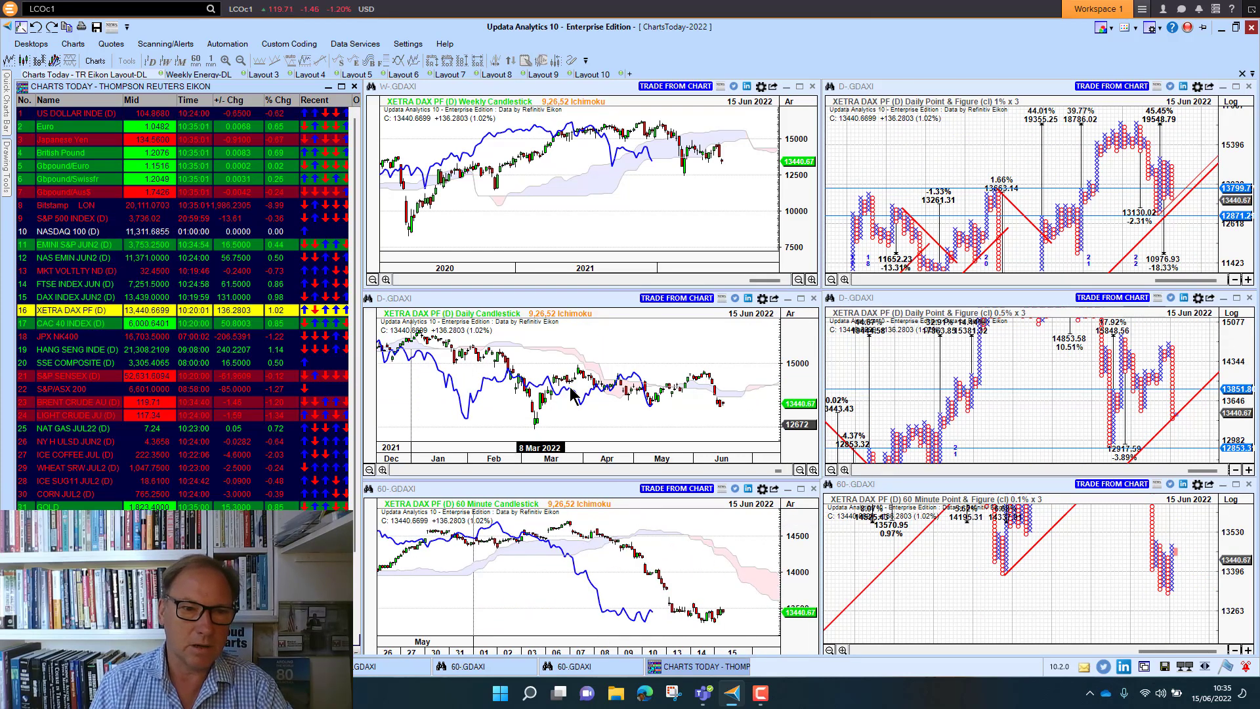
Review the Asia-Pacific equity charts for the Hang Seng, S&P Sensex and S&P/ASX 200
left_click(75, 351)
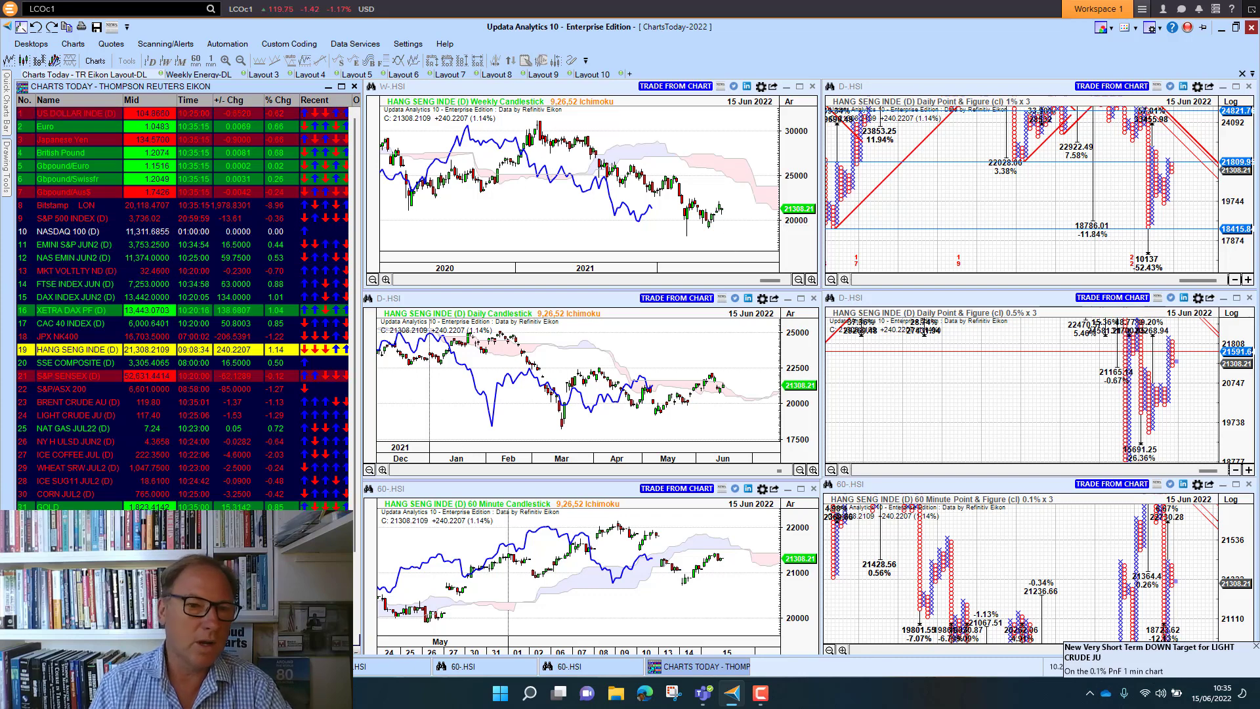
left_click(88, 381)
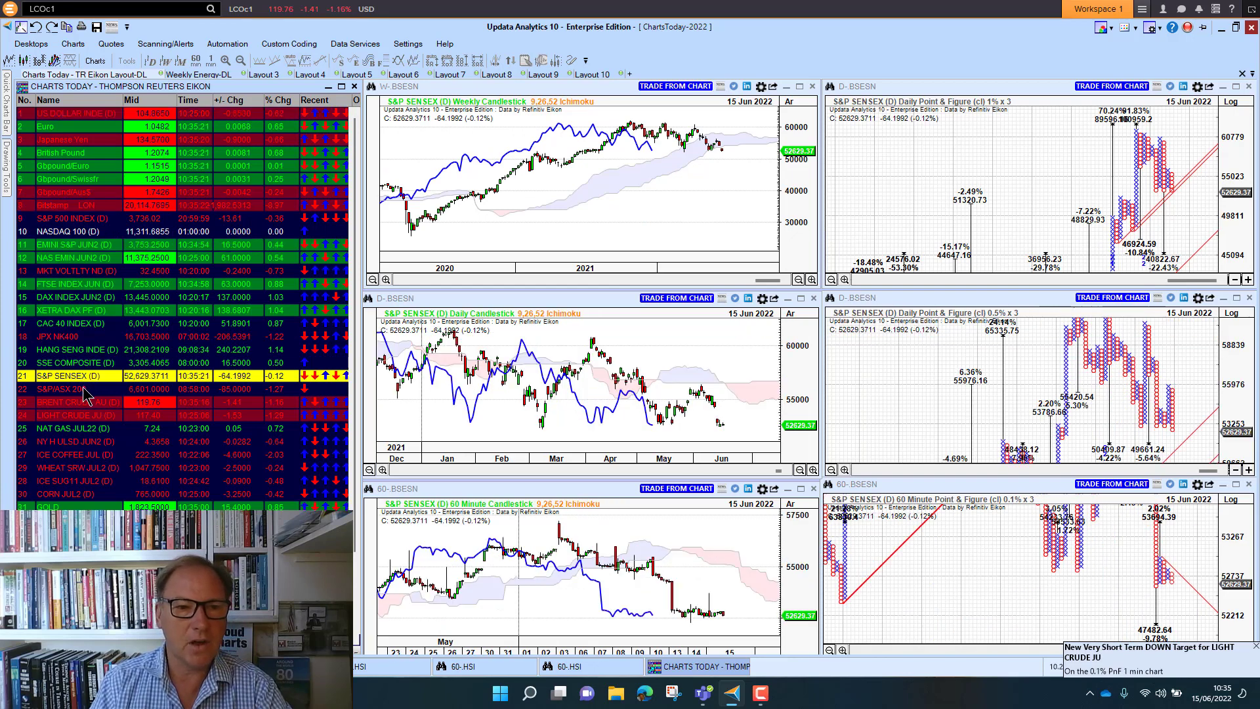
left_click(86, 389)
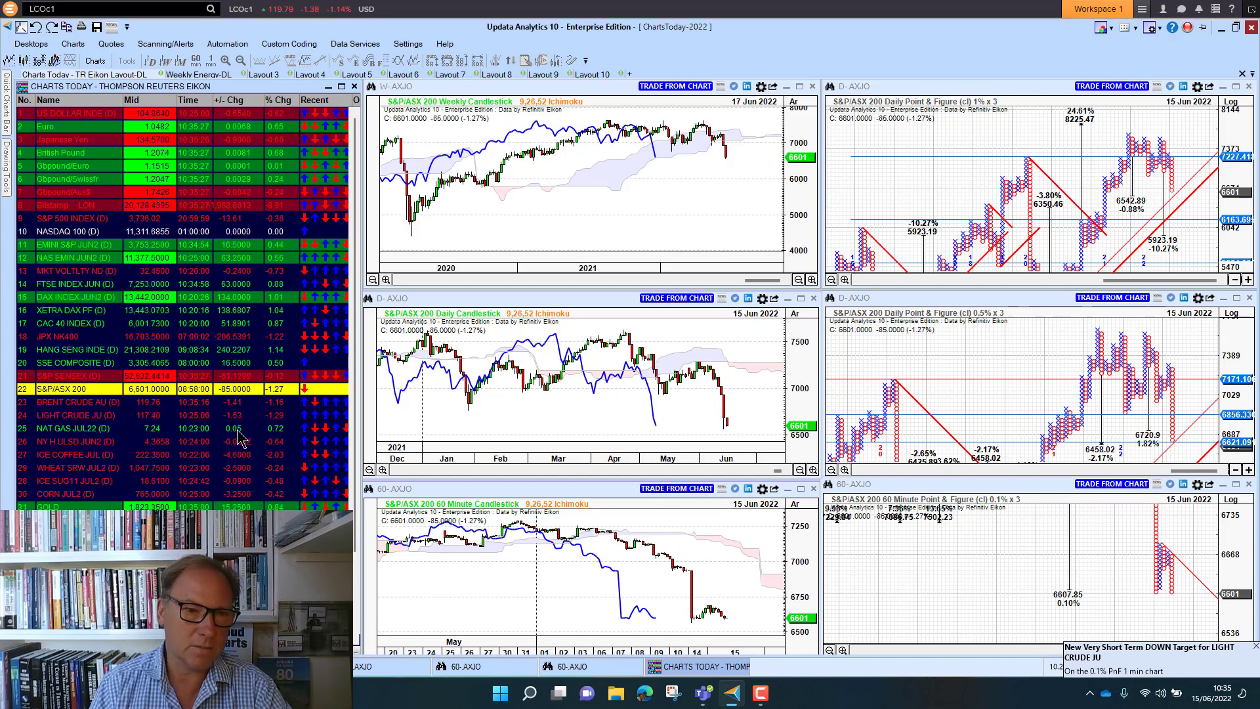
Review the charts for SRW wheat, ICE coffee, gold and the US 10Y T-Note
left_click(72, 469)
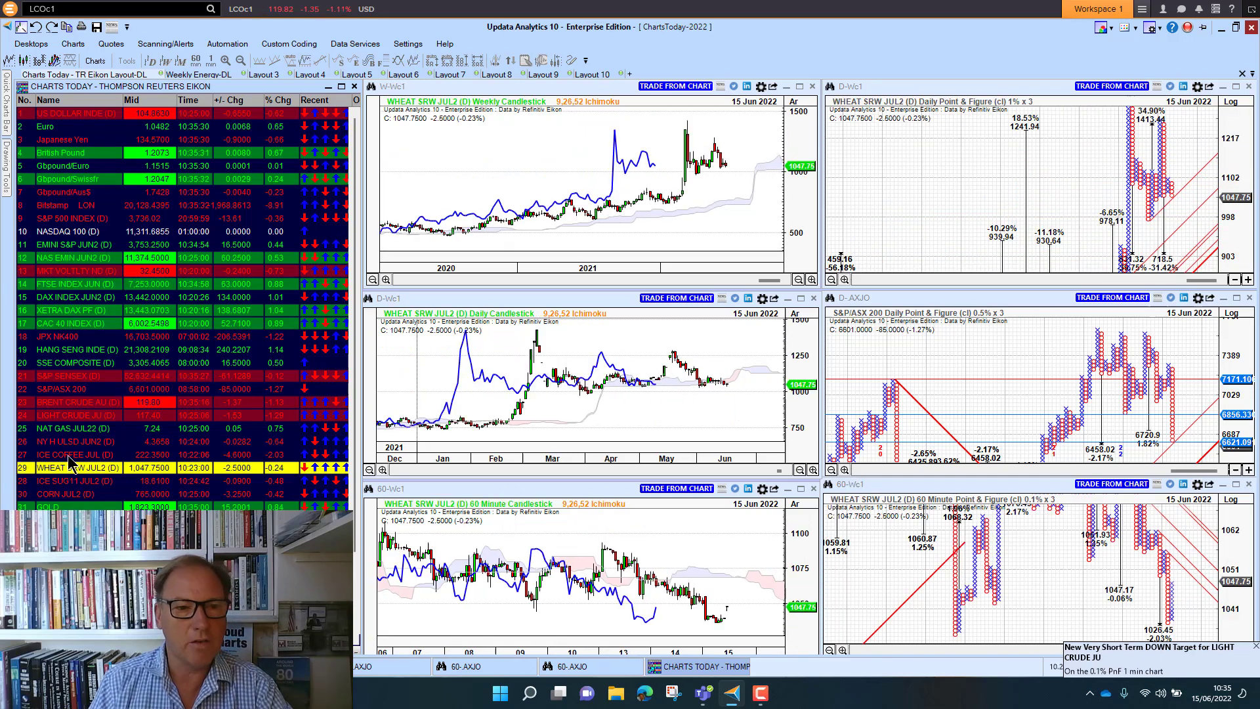
left_click(69, 457)
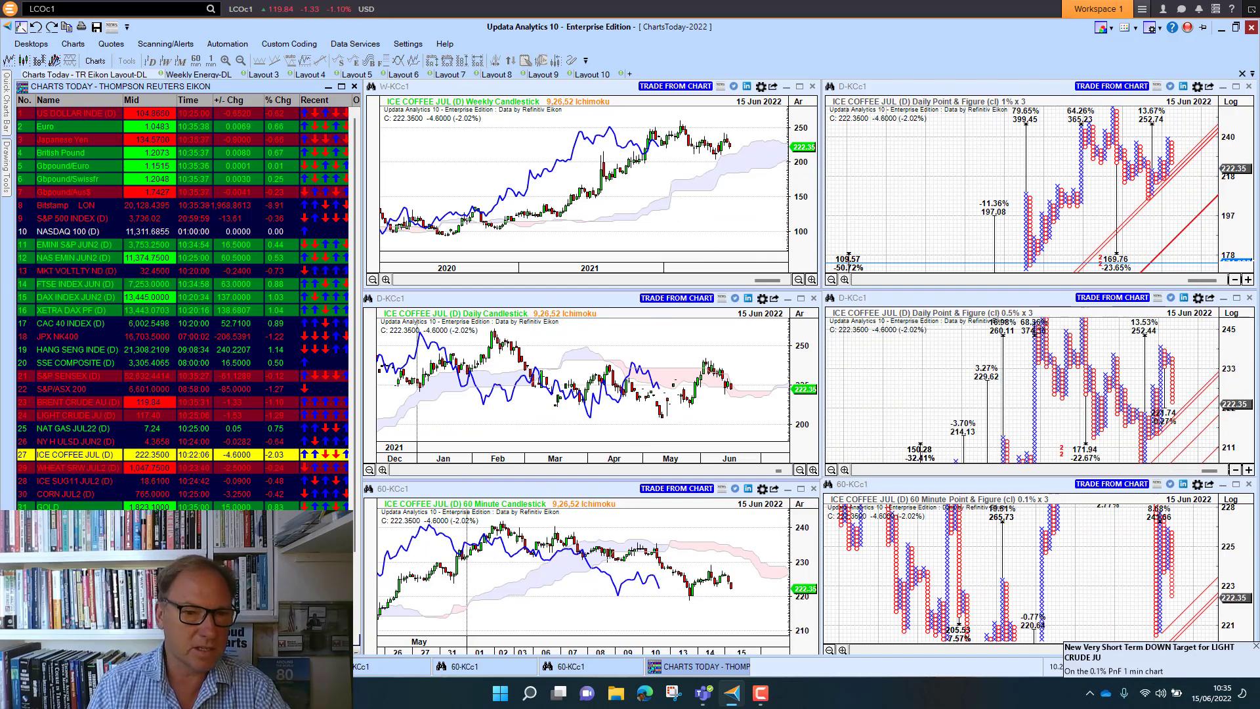
left_click(69, 507)
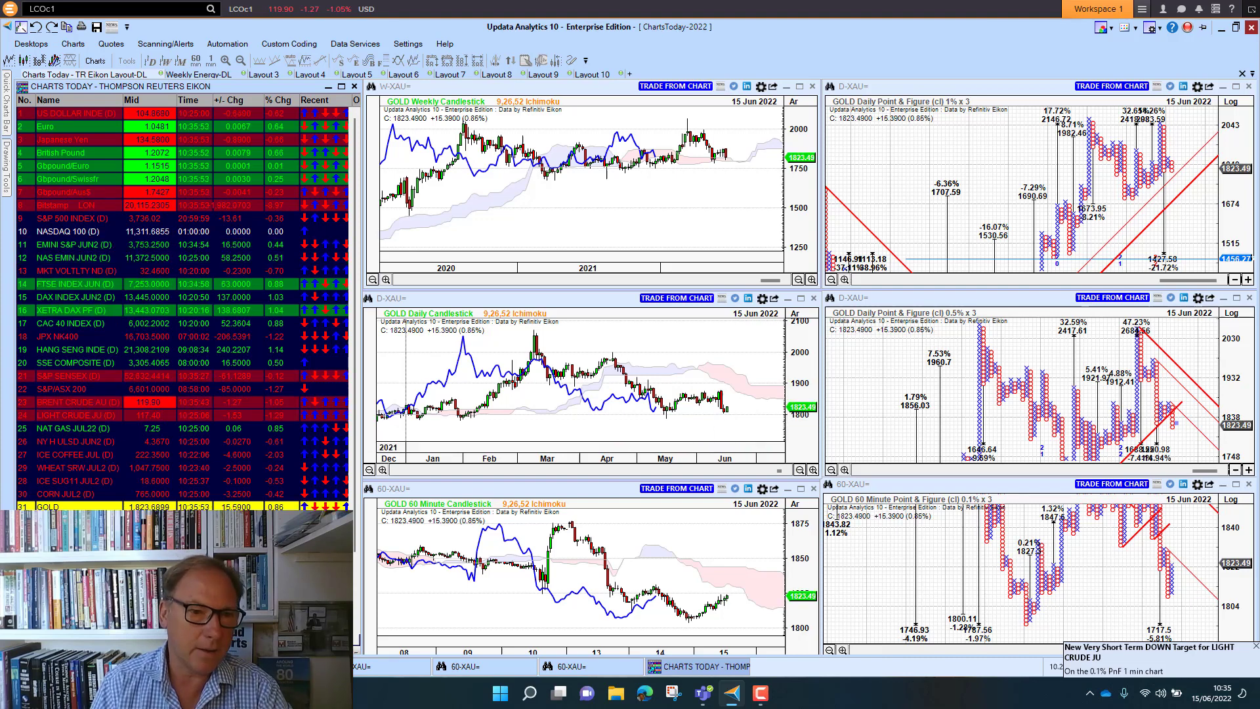
key("Page_Down")
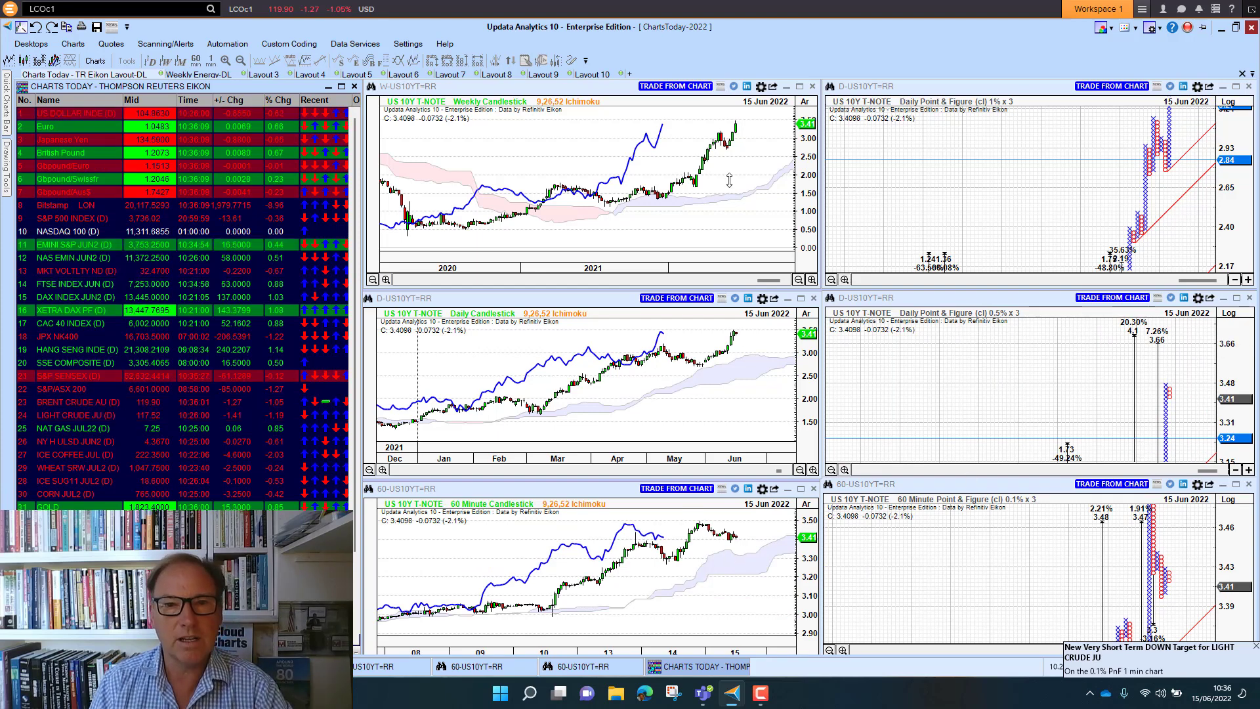
Show the Weekly Energy-DL layout and review the charts for July natural gas, RTM coal yearly and ECX EUA December
left_click(186, 75)
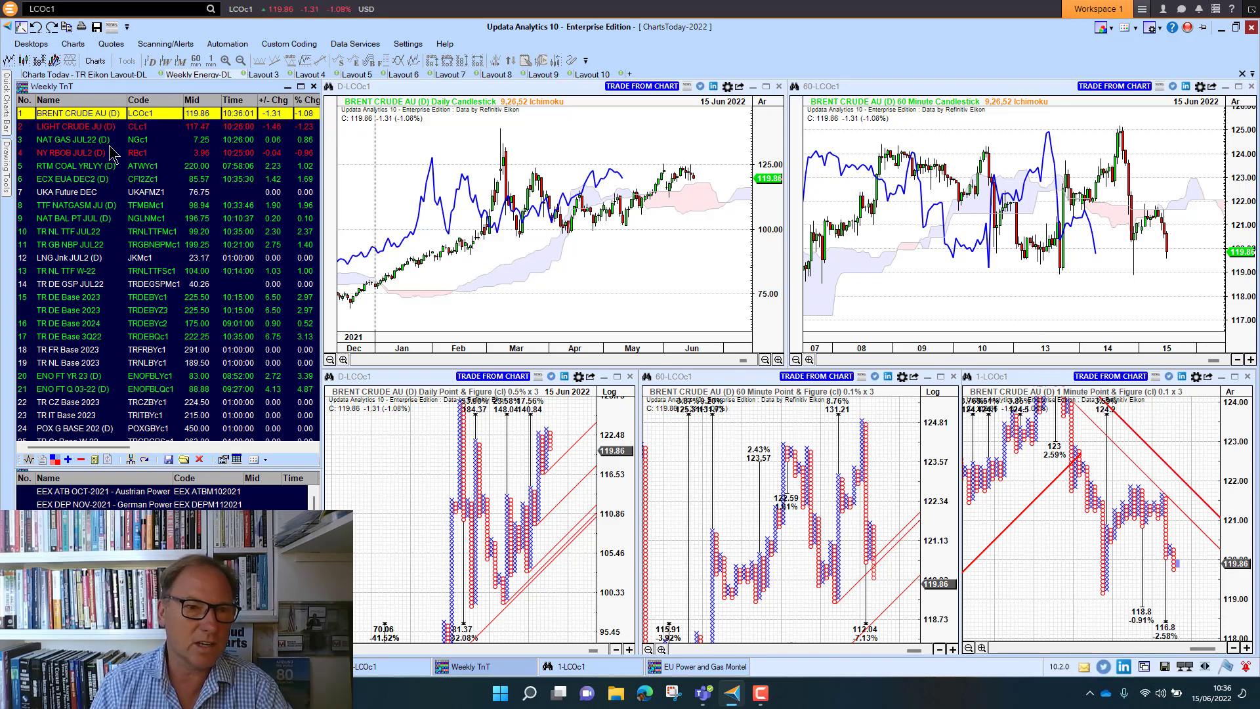
left_click(75, 141)
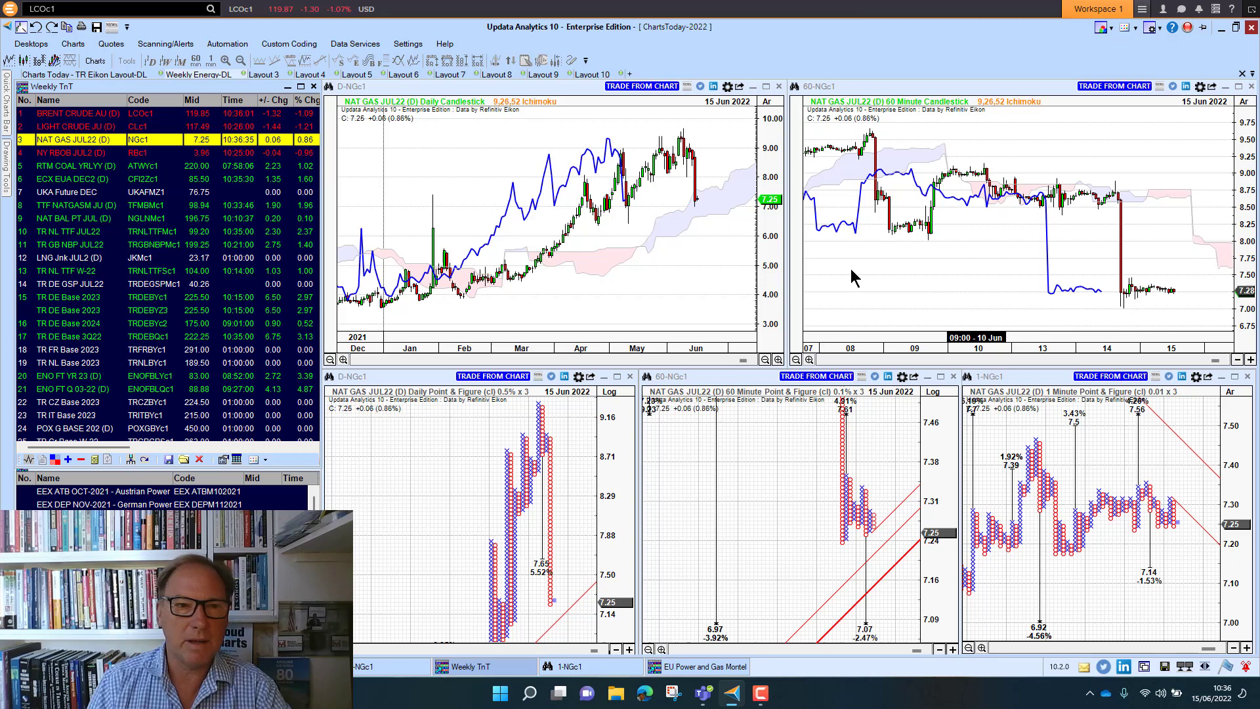
left_click(92, 167)
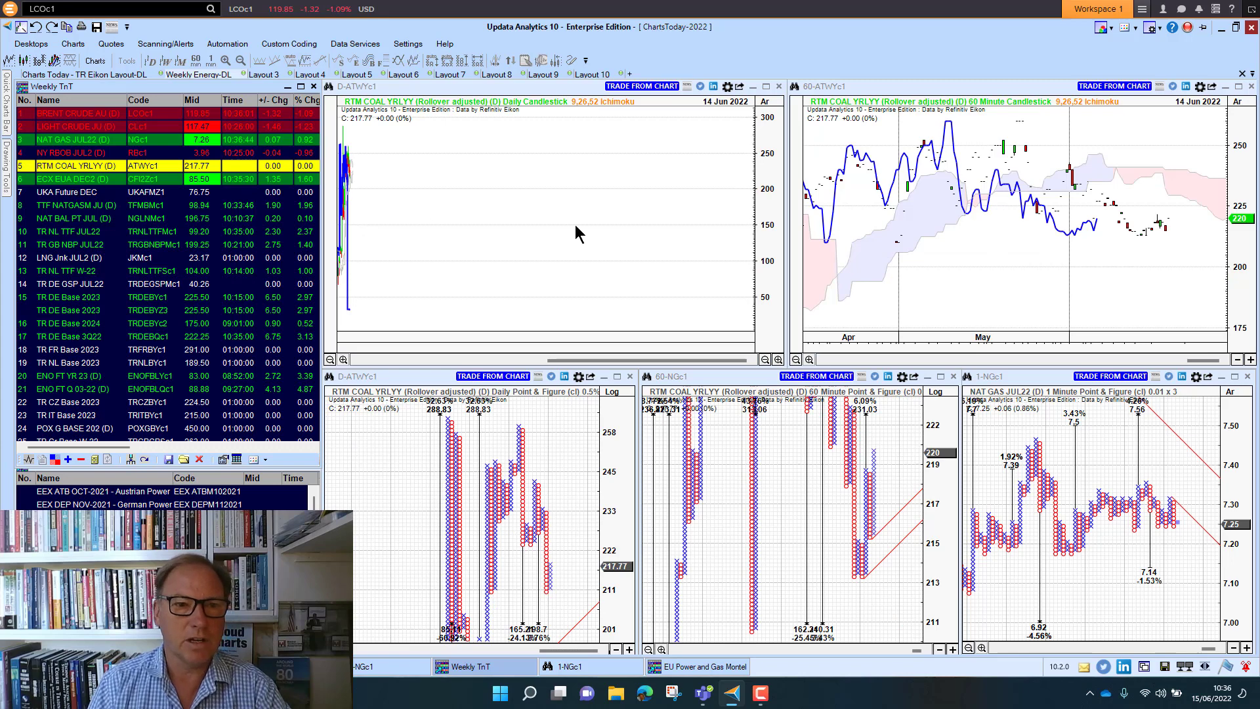
key("Down")
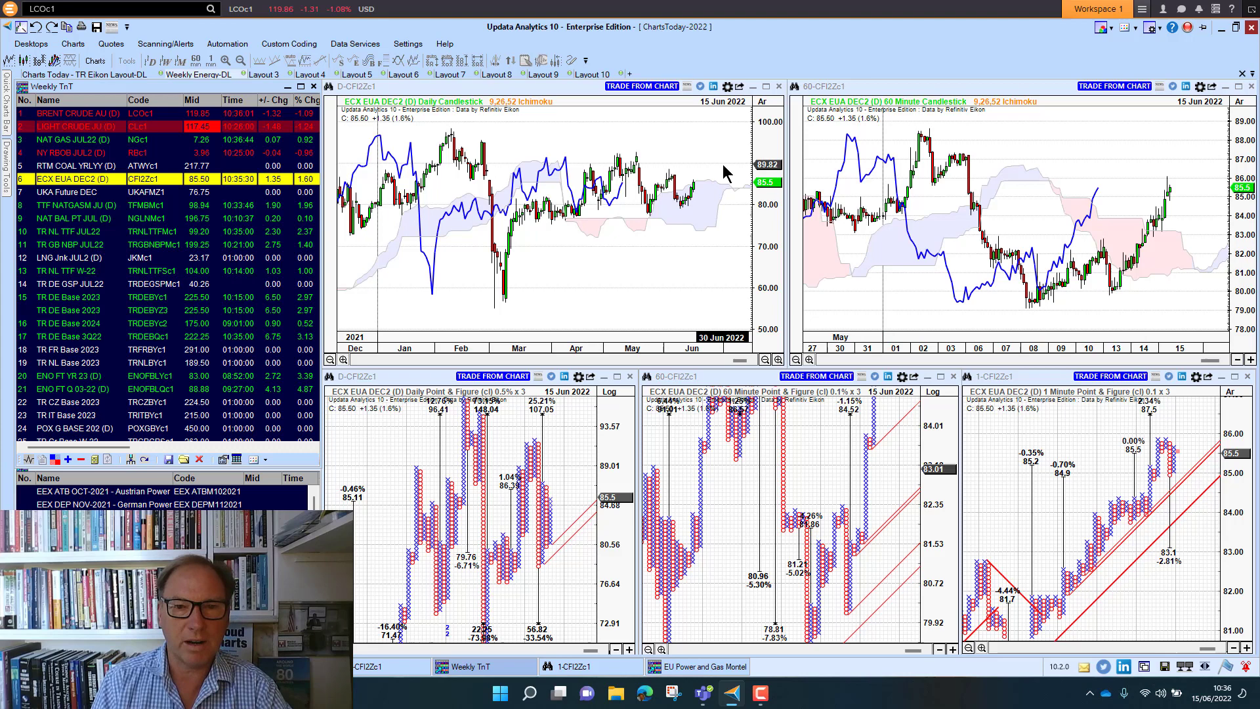
Review the European gas and power charts for TTF NATGASM, NAT BAL PT and TR DE Base 2023 (TRDEBYZ3)
left_click(72, 208)
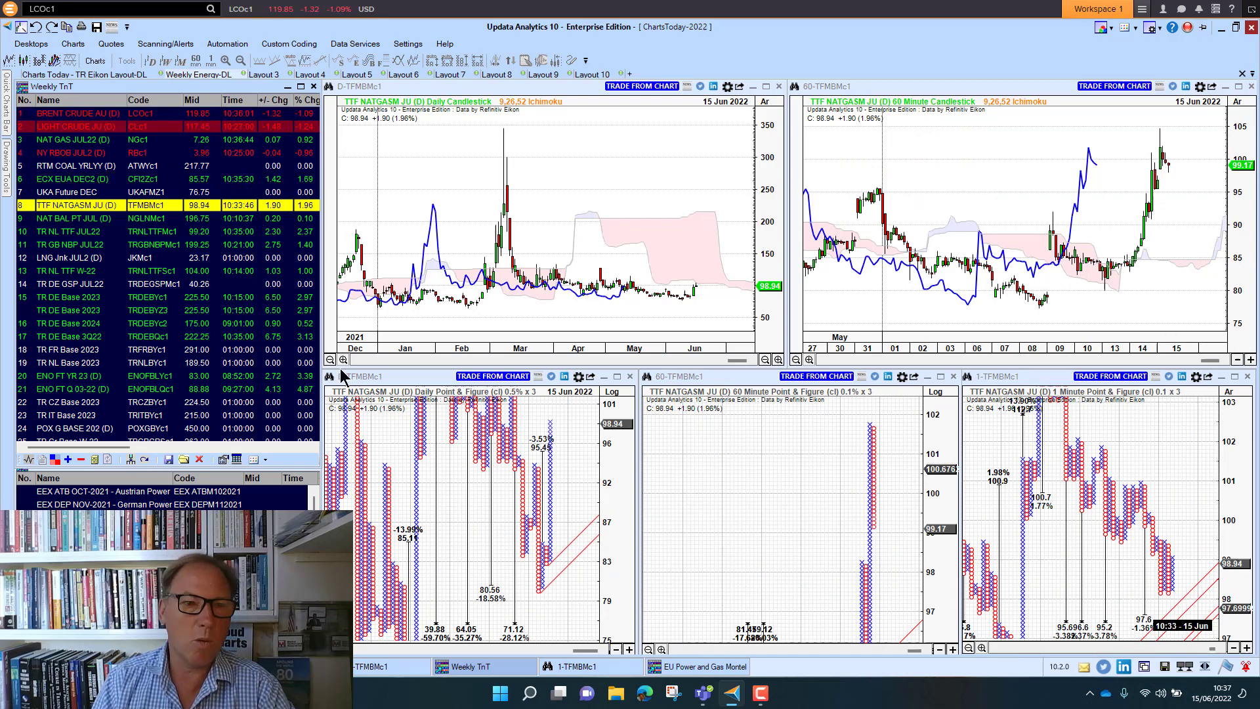
left_click(78, 219)
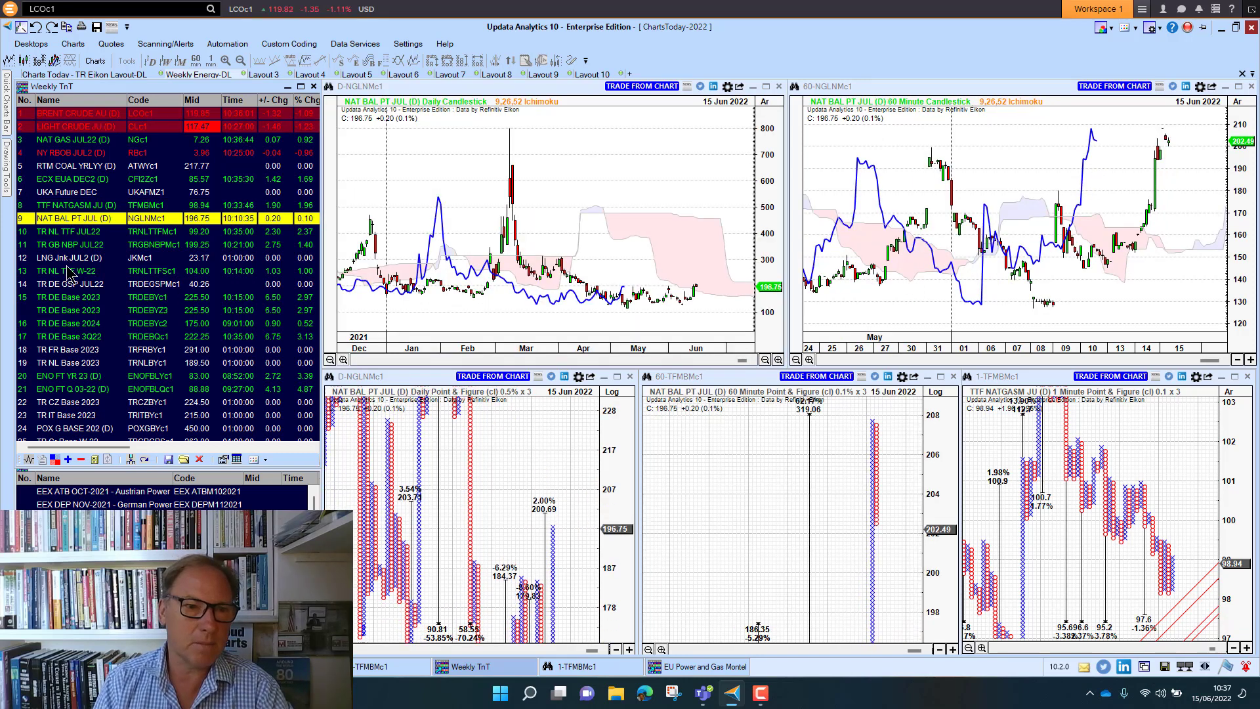
left_click(66, 312)
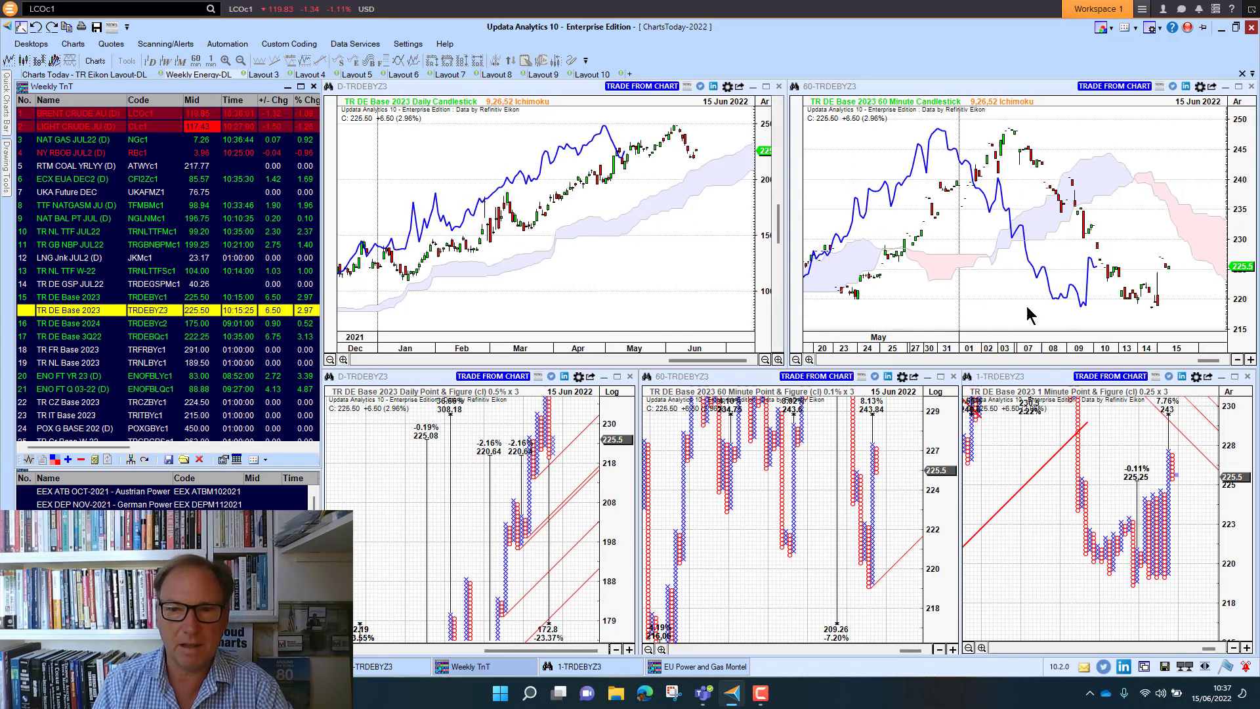